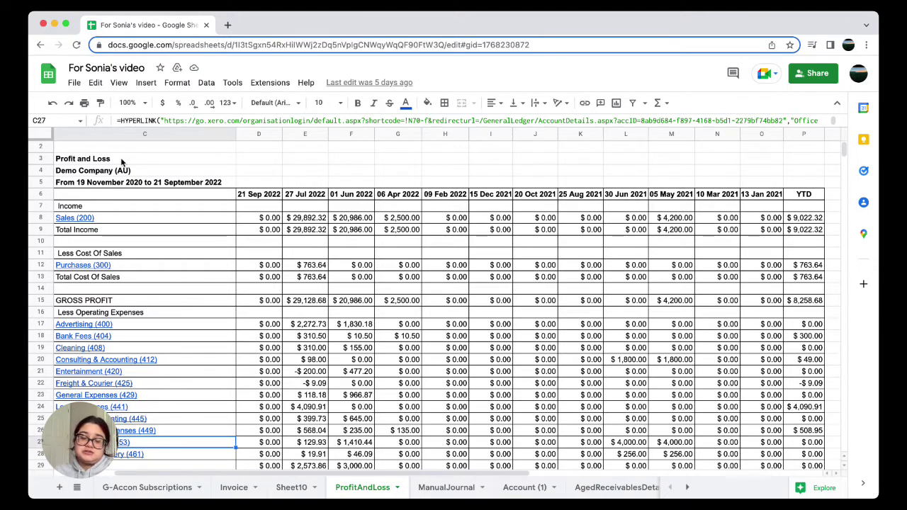
Step: Start creating a new automation workflow in G-Accon for XERO
click(269, 82)
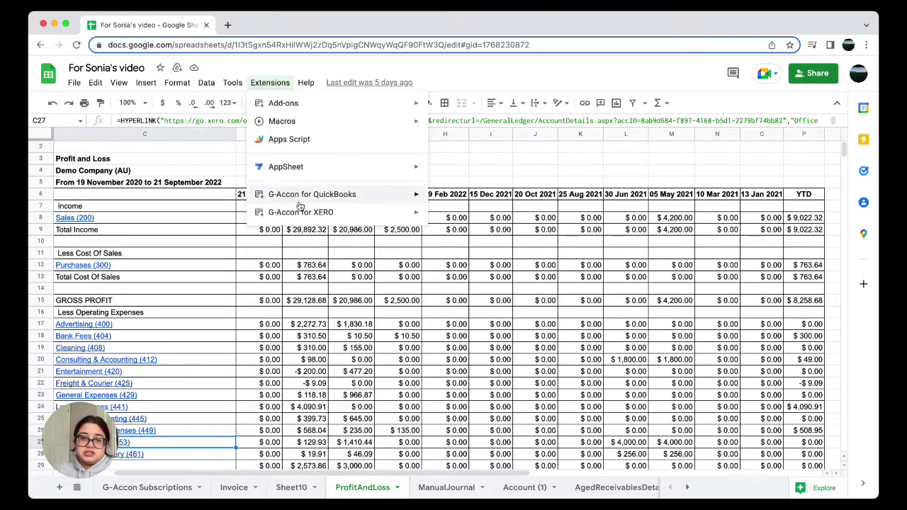
mouse_move(300, 212)
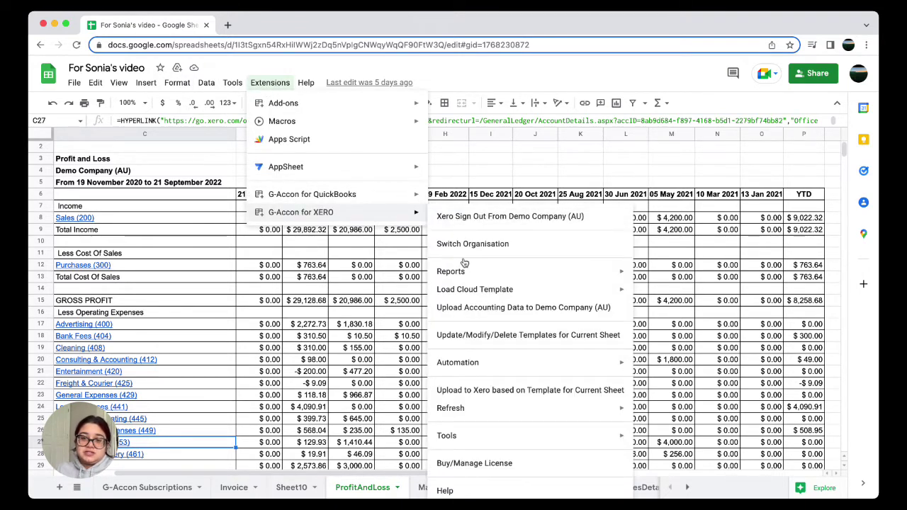
mouse_move(522, 365)
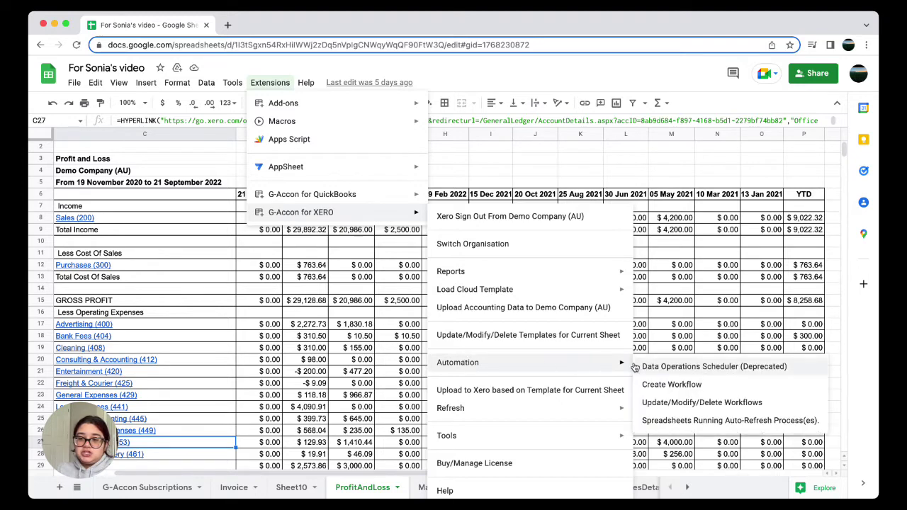
click(654, 384)
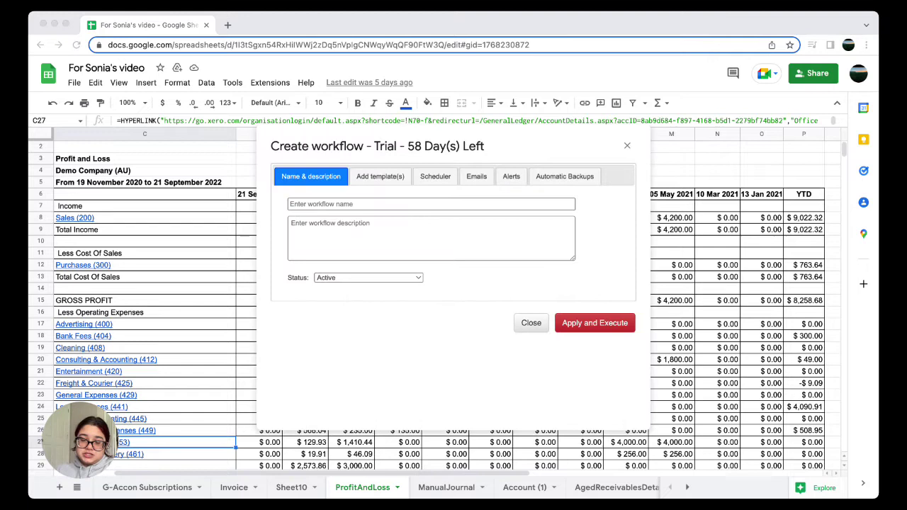
click(585, 362)
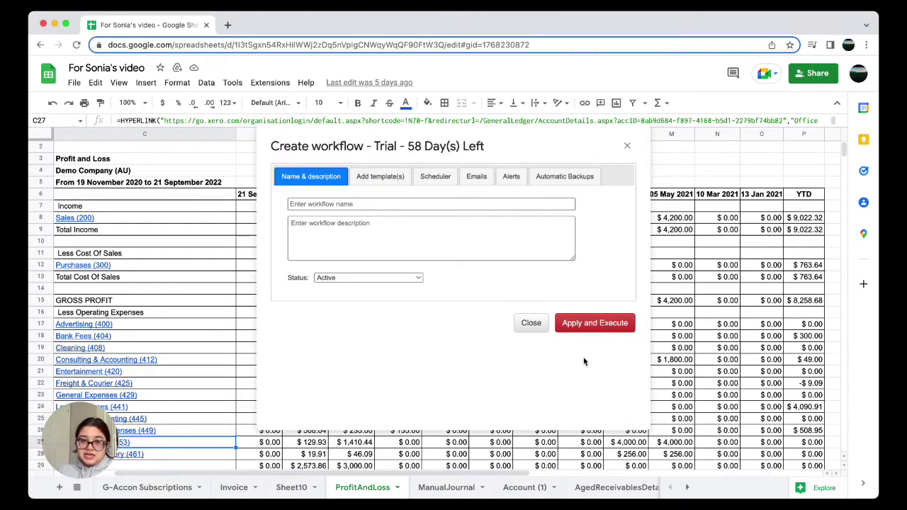
click(310, 203)
click(309, 204)
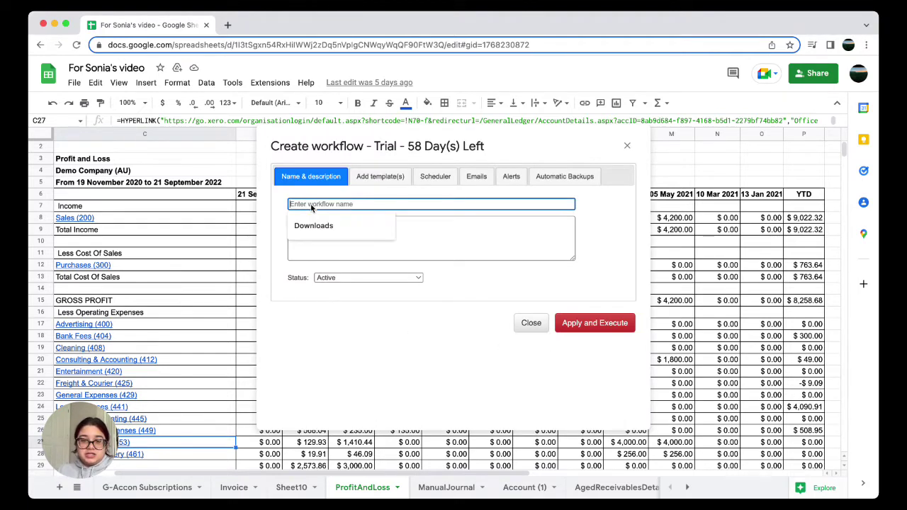
click(325, 347)
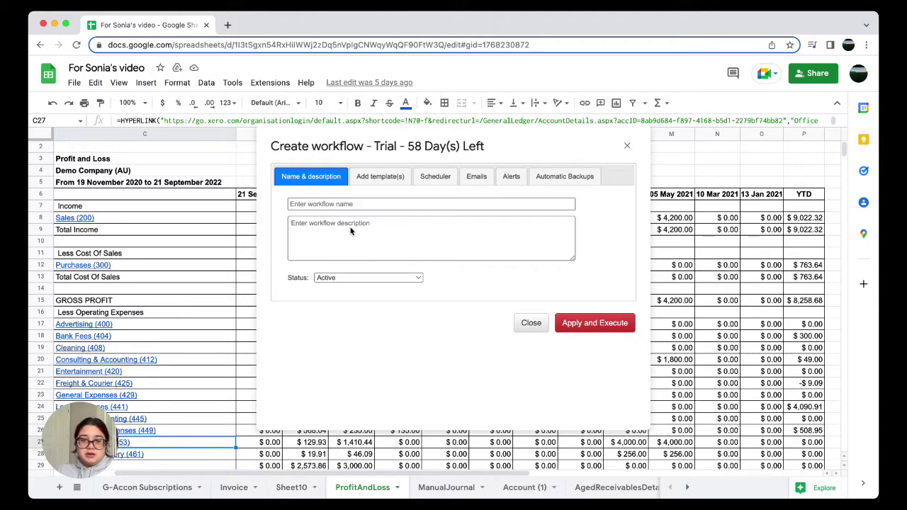
click(353, 203)
click(357, 271)
click(338, 237)
click(344, 319)
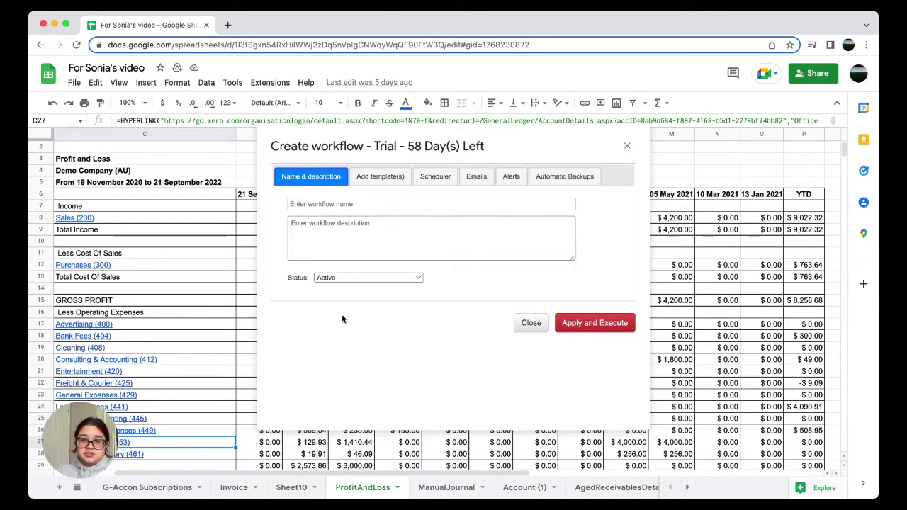
Step: Name the workflow "P&L Automation" and enter "Downloads" as its description
click(358, 204)
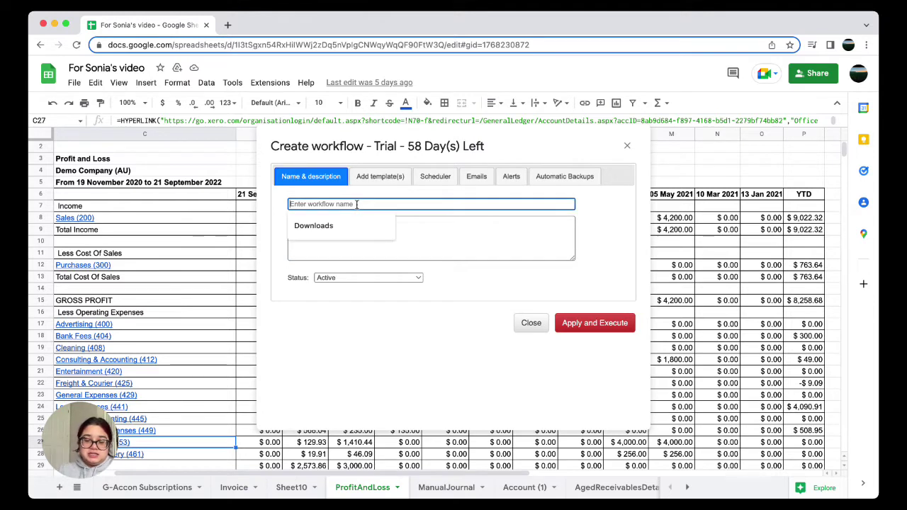
text(P)
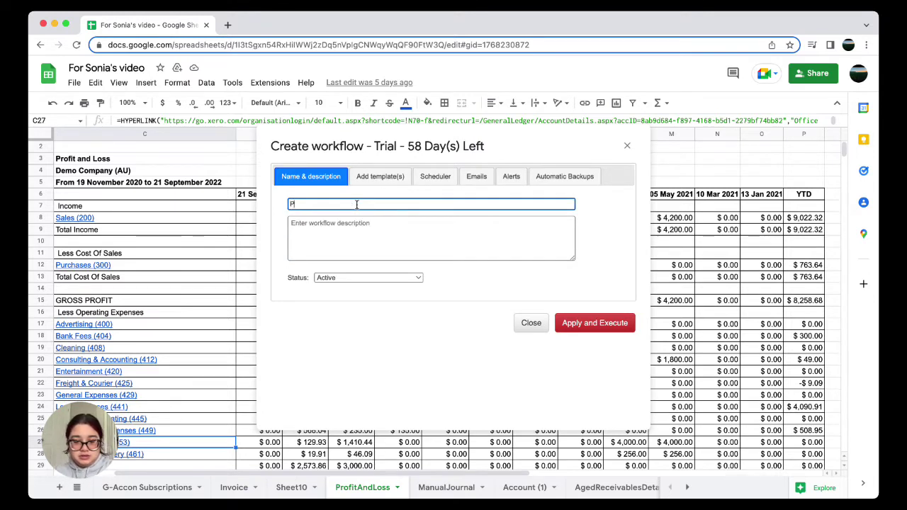
text(&)
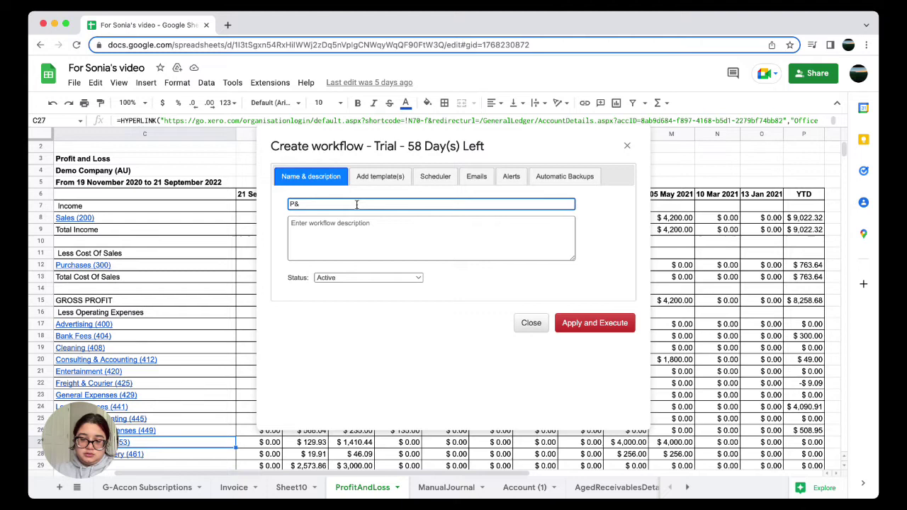
text(L )
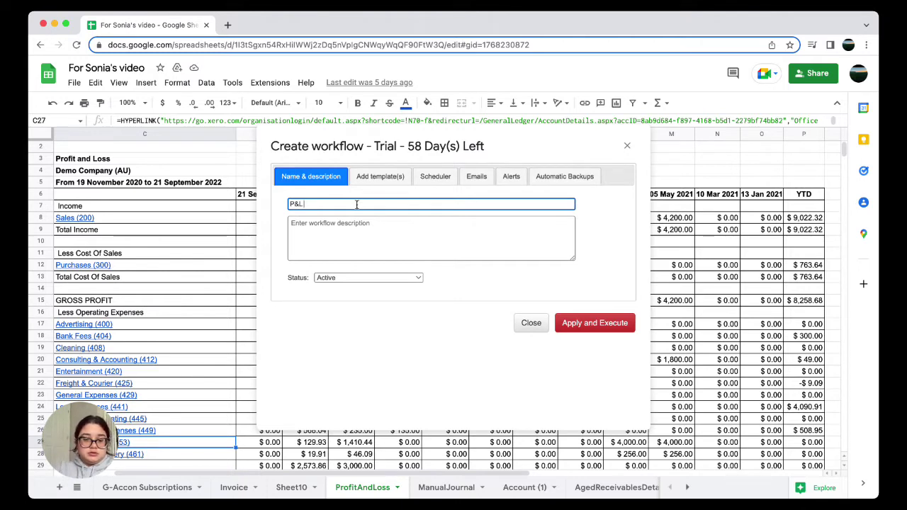
text(Au)
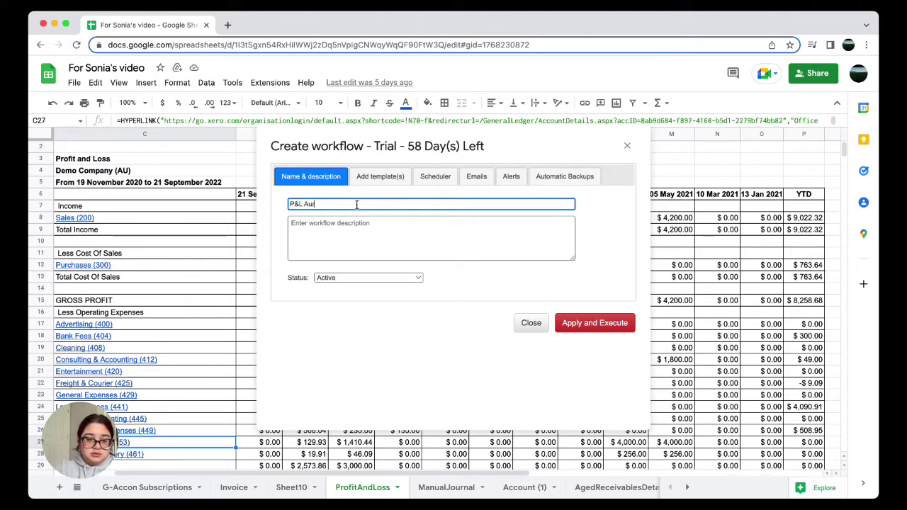
text(t)
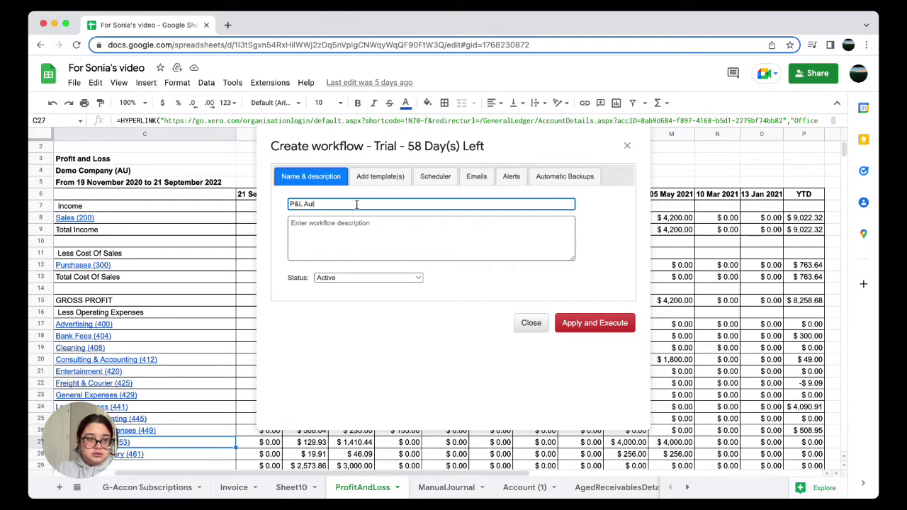
text(omati)
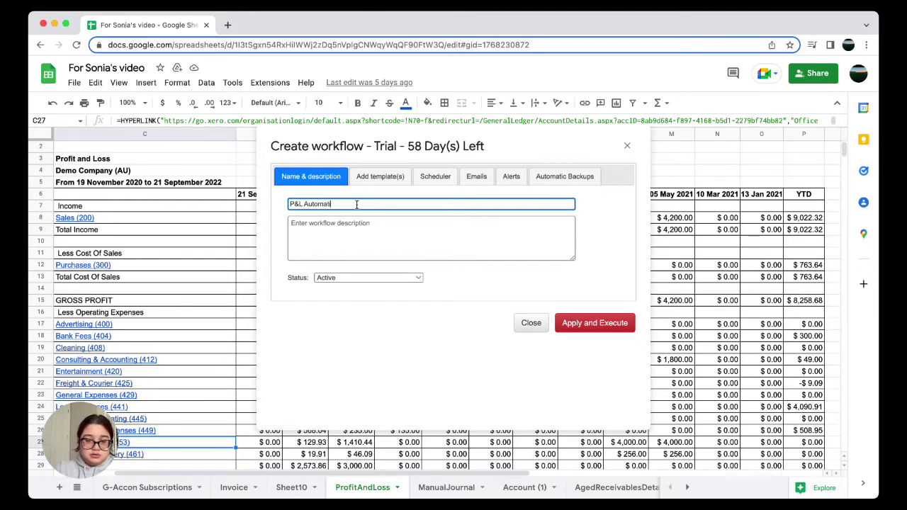
text(on)
click(321, 228)
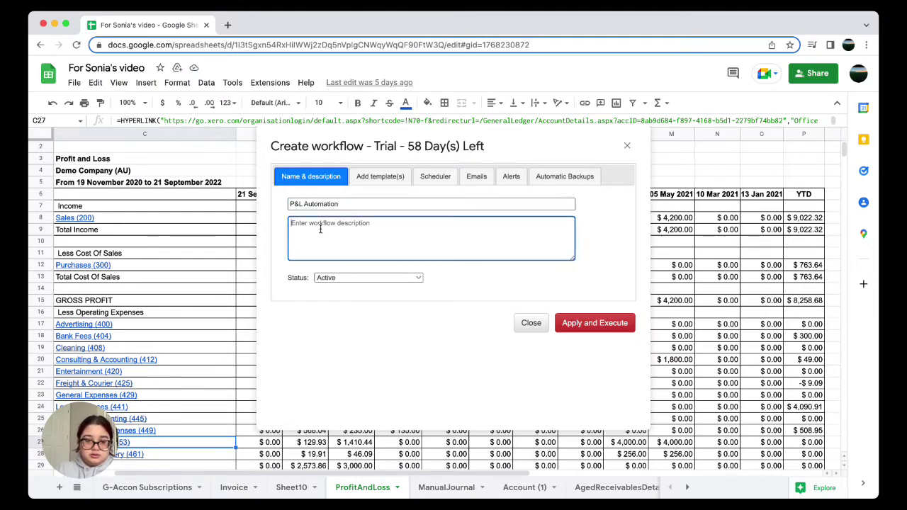
text(Dow)
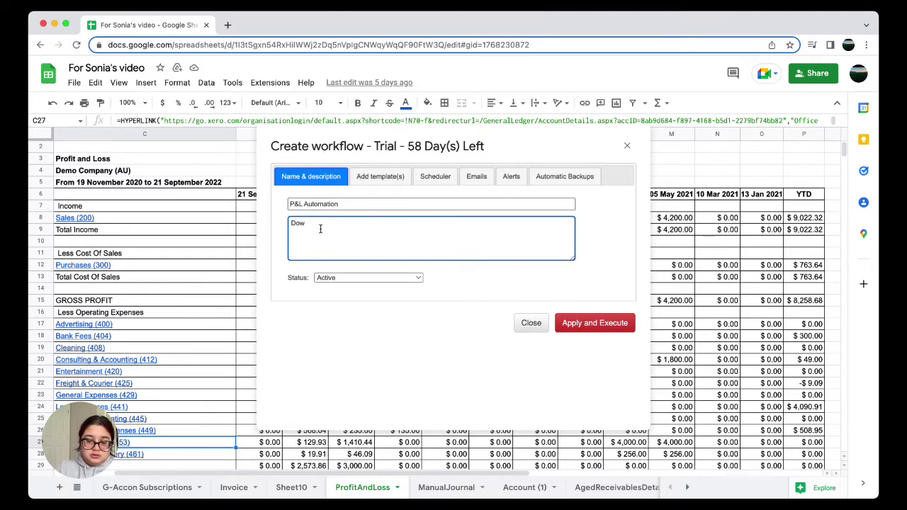
text(nloads)
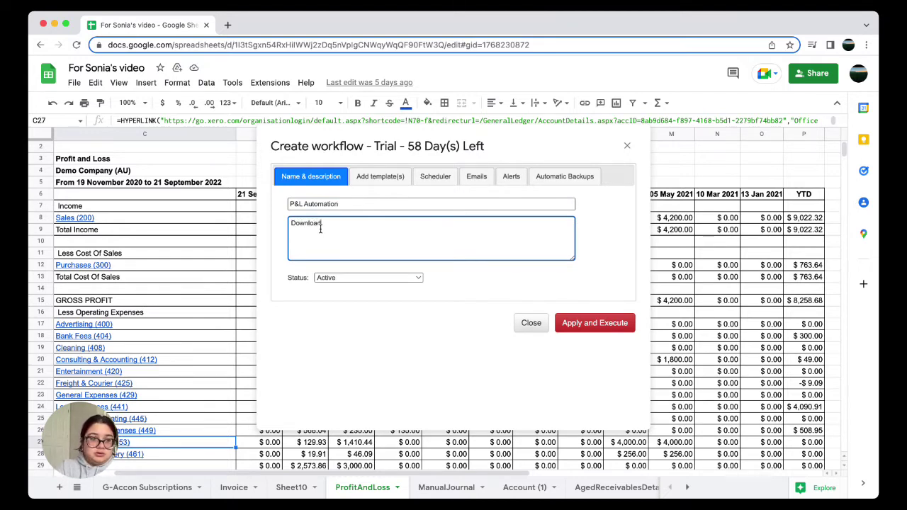
Step: Add the ProfitAndLoss report template "P&L with Custom Date Range" for Demo Company (AU) to the workflow's selected templates
click(372, 180)
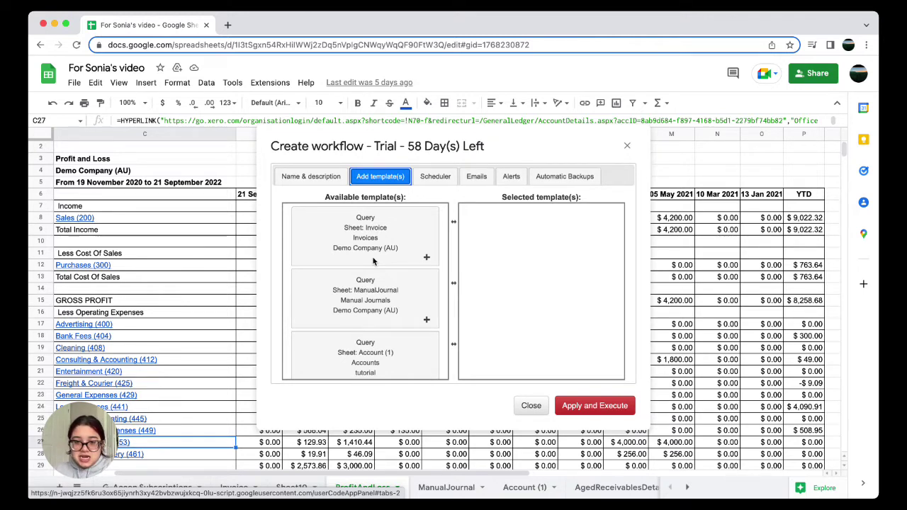
scroll(374, 262, down, 5)
scroll(373, 261, down, 3)
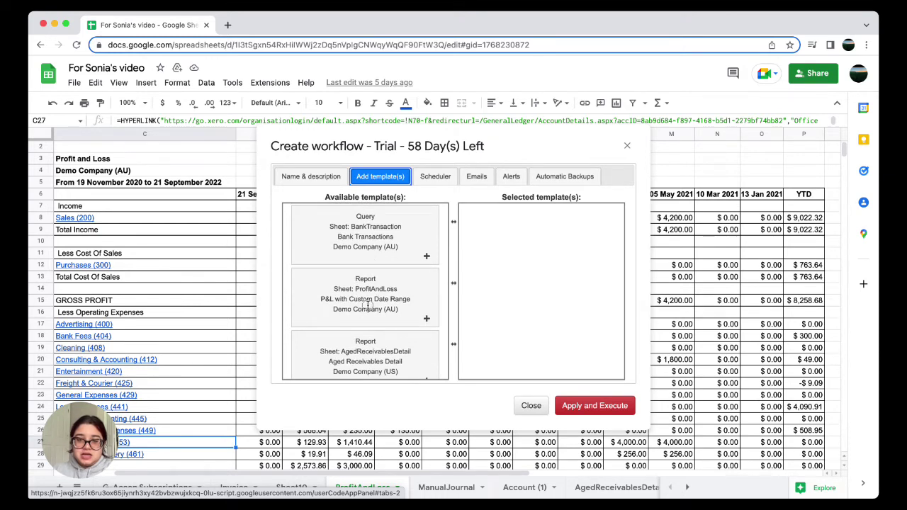
drag(363, 301, 568, 243)
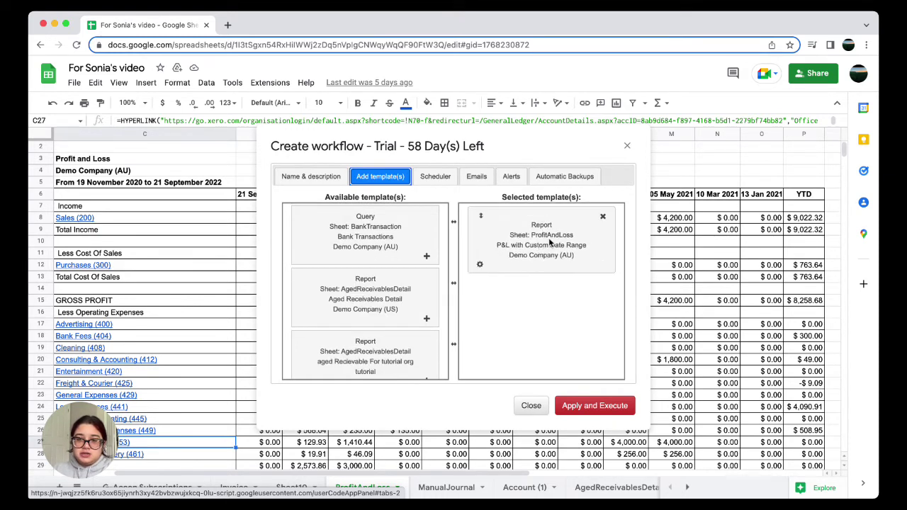
Step: Enable email notifications for both success and error in the selected P&L template's settings and apply them
click(481, 266)
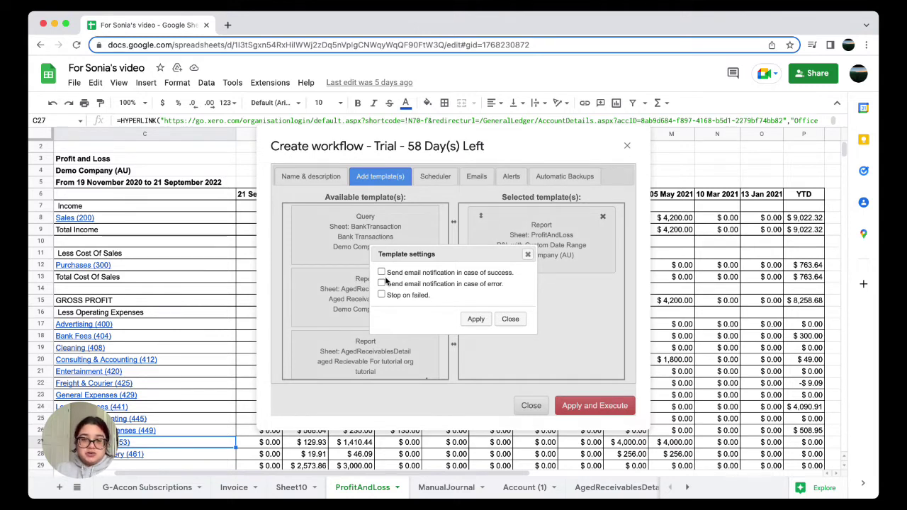
double_click(493, 273)
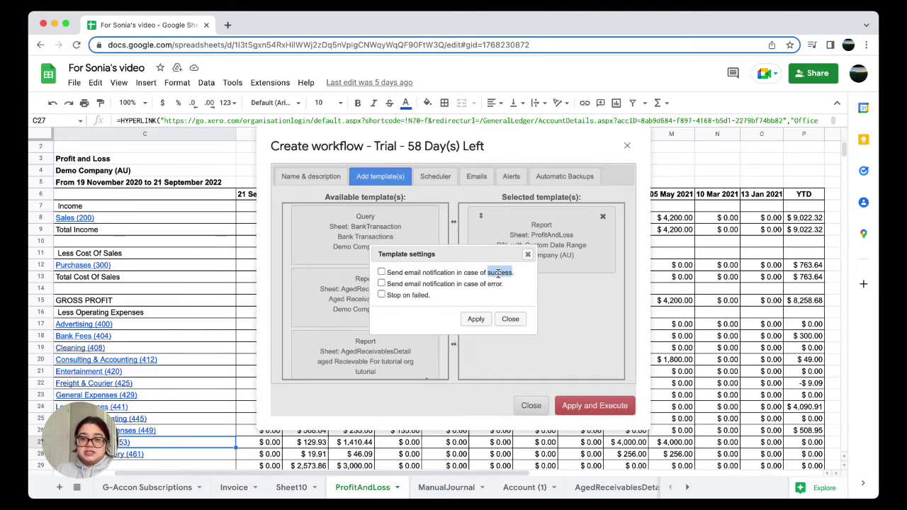
triple_click(498, 285)
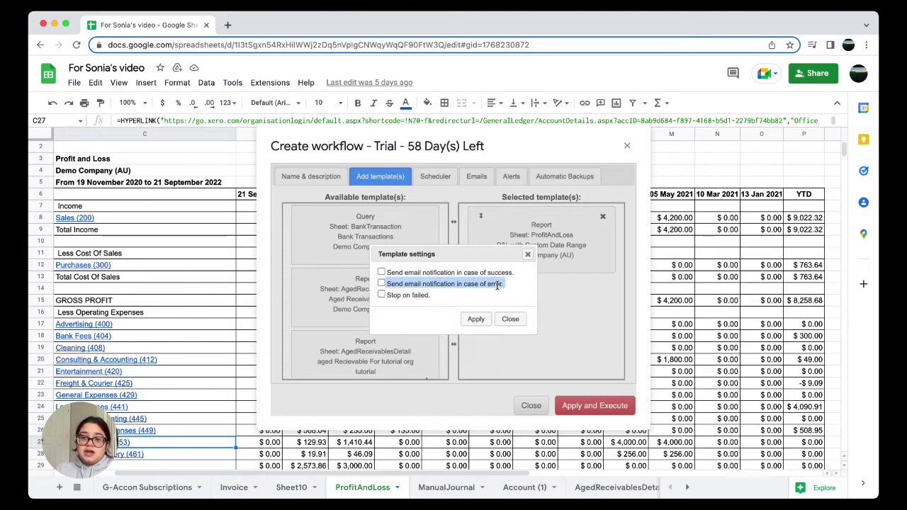
click(459, 299)
click(382, 283)
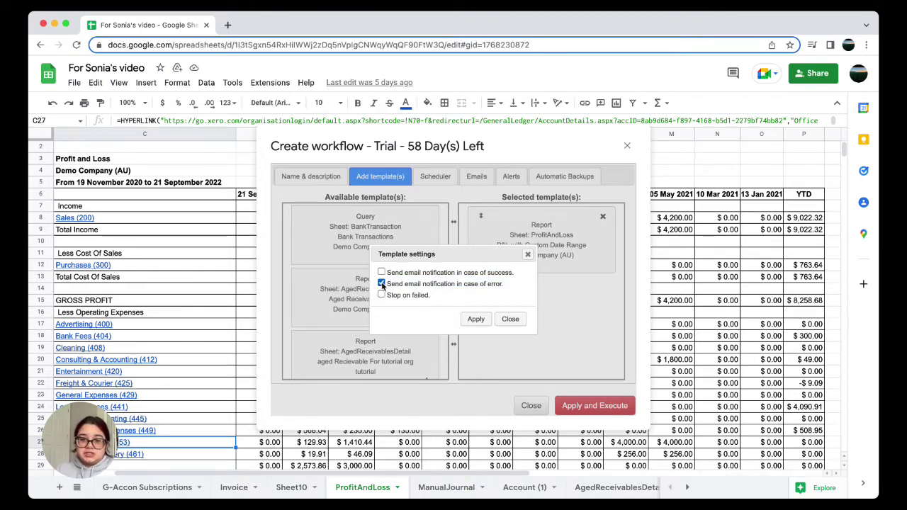
click(382, 272)
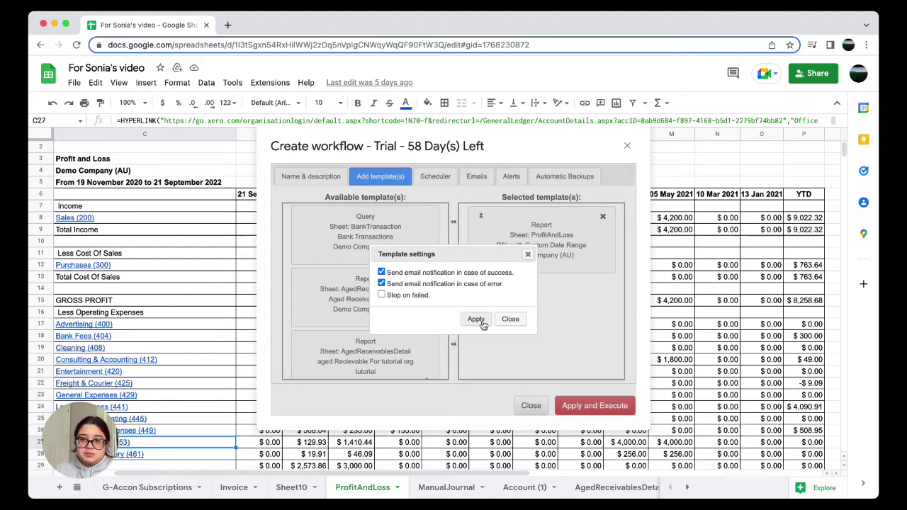
click(477, 320)
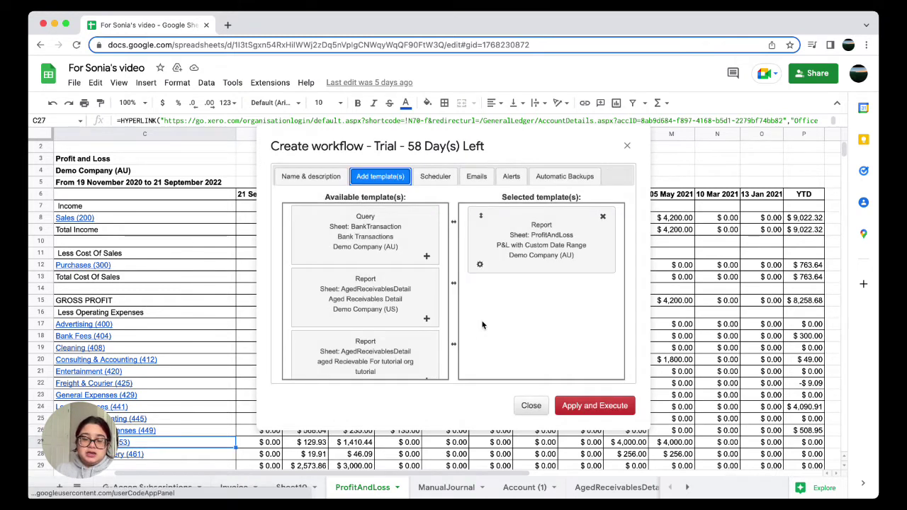
Step: Schedule the workflow to run daily around 1 a.m
click(432, 177)
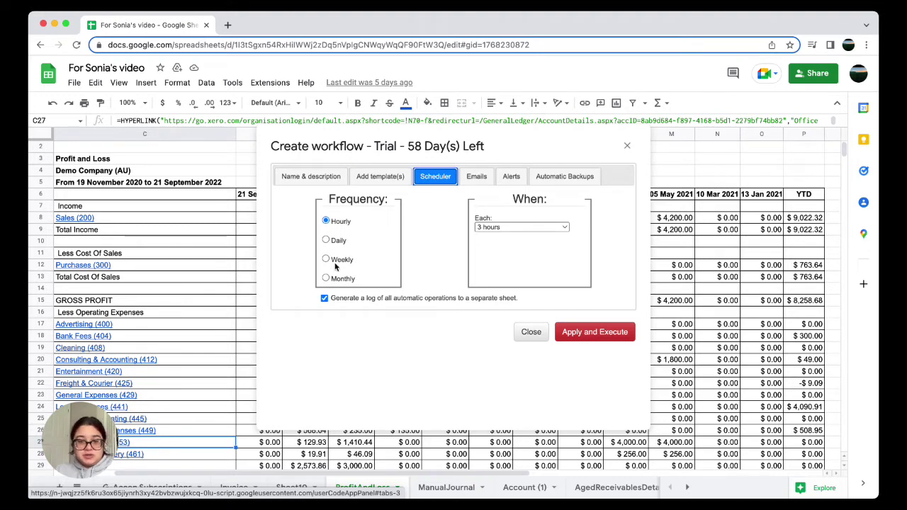
click(326, 241)
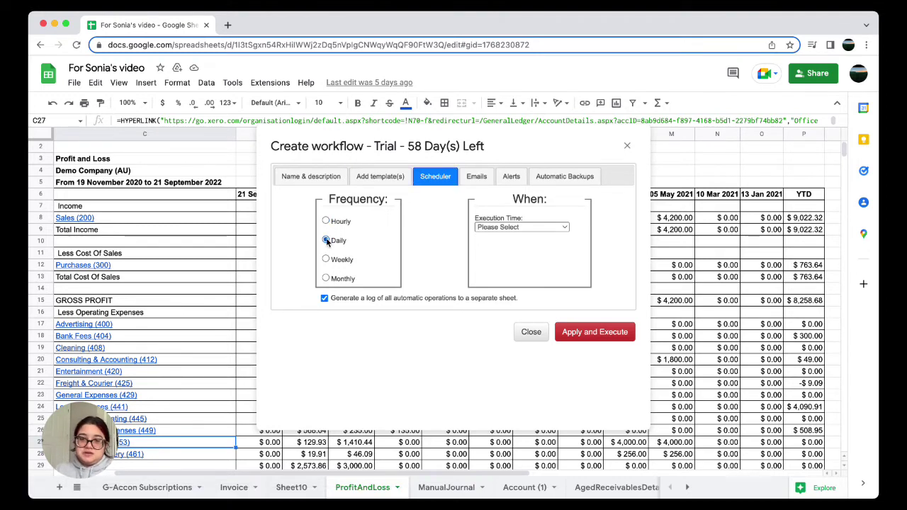
click(537, 227)
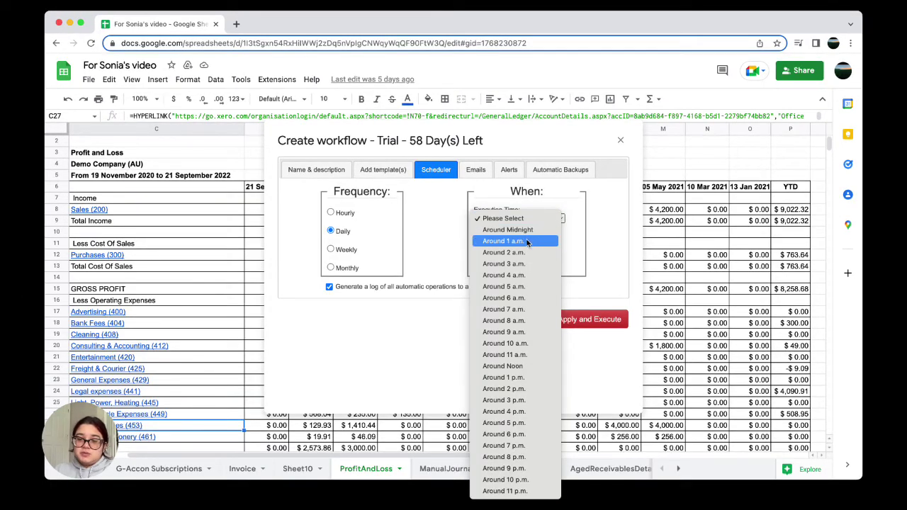
click(526, 241)
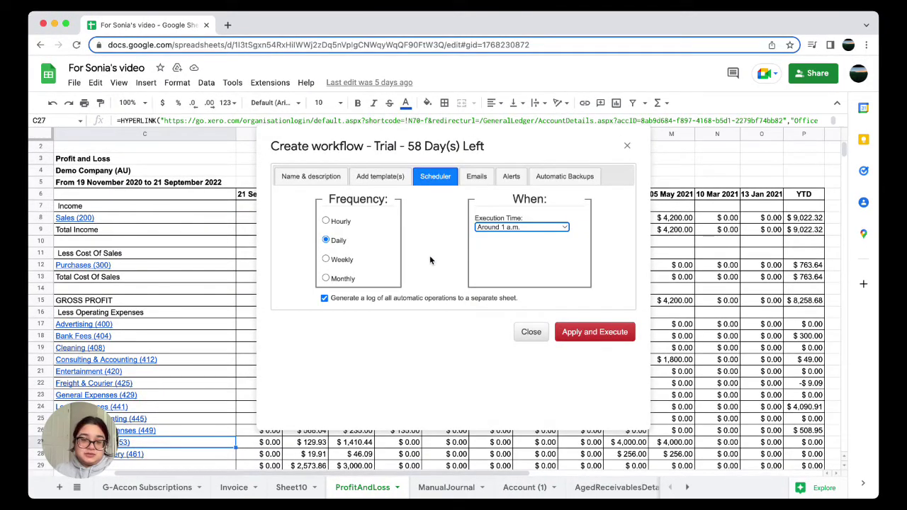
Step: Apply and execute the workflow with logging of all automatic operations to a separate sheet enabled
triple_click(357, 299)
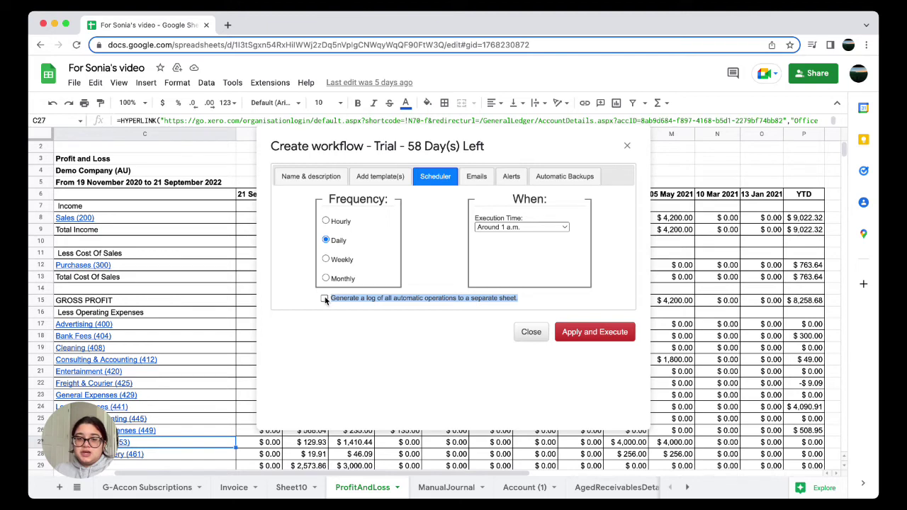
click(432, 274)
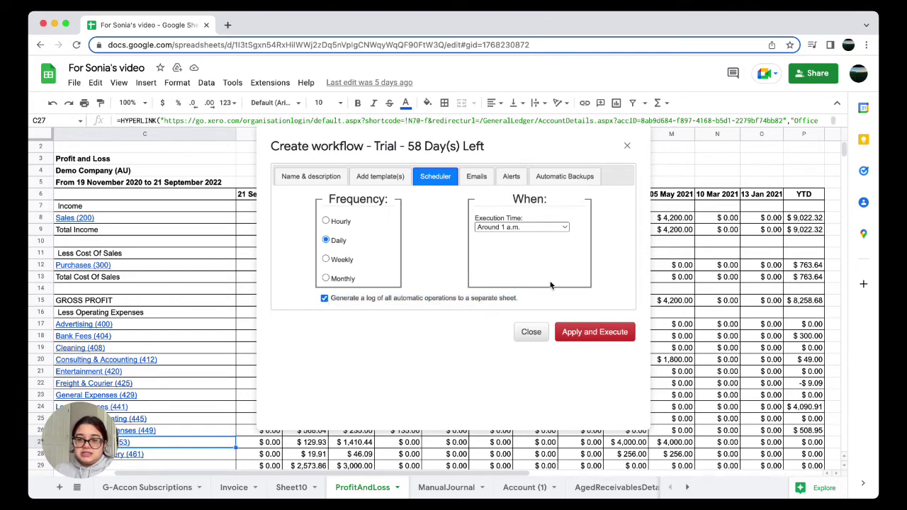
click(595, 331)
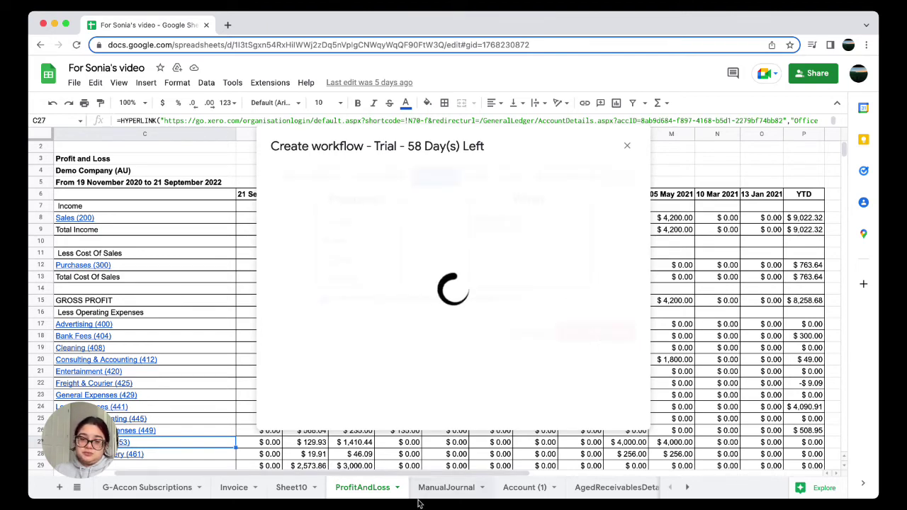